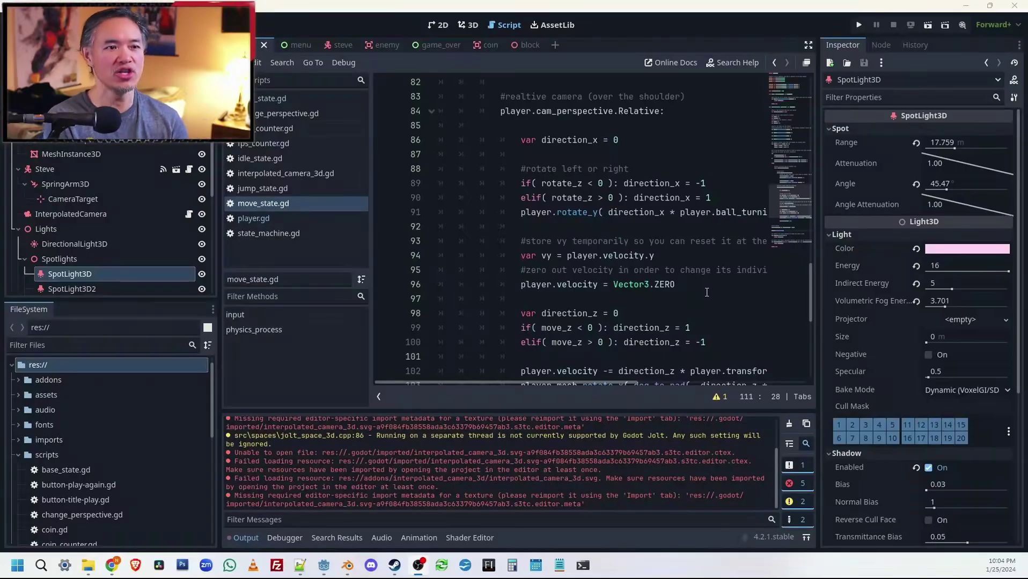
Step: Switch to the 3D maze level, orbit around it and zoom in on the coins
key("ctrl+F2")
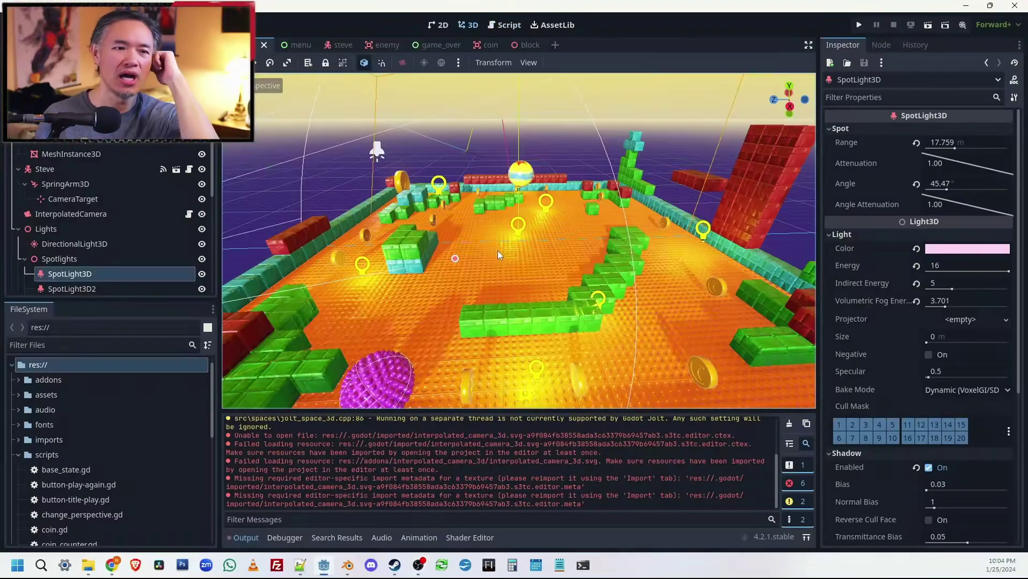
middle_click_drag(497, 250, 723, 239)
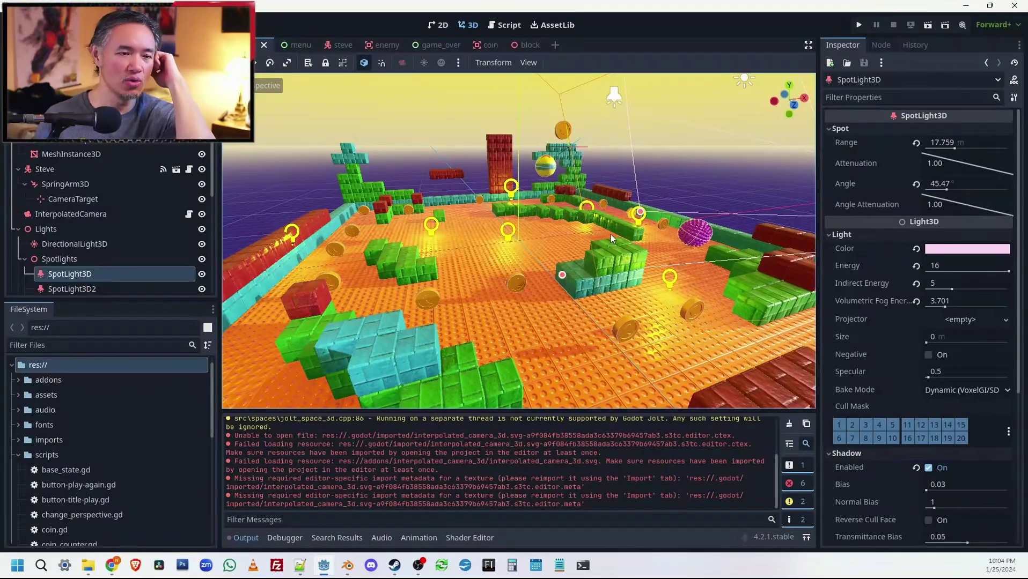
scroll(617, 220, "up", 3)
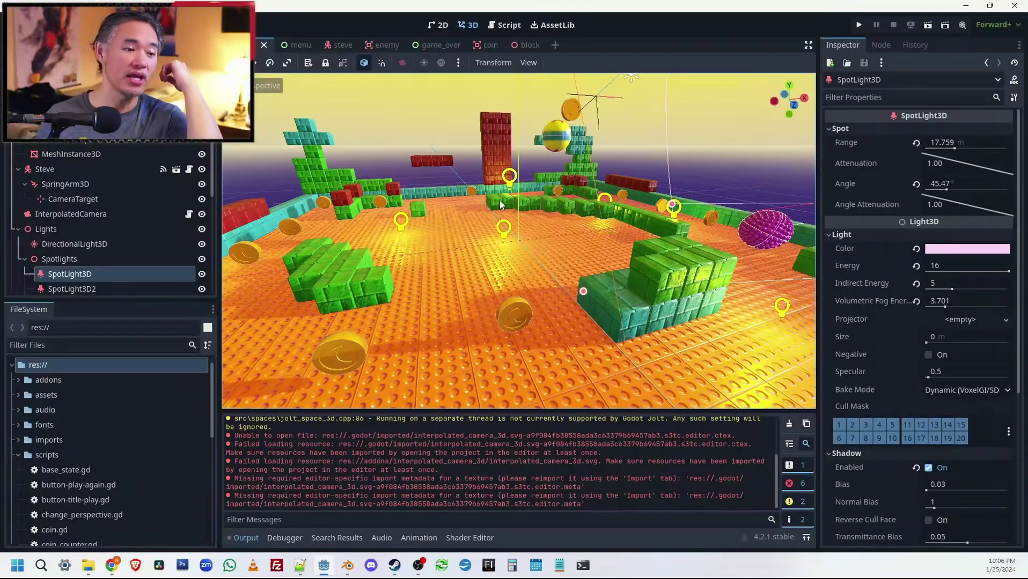
Step: Read the PHP file in Notepad++ down to the save_data validation checks, then return to Godot
left_click(300, 566)
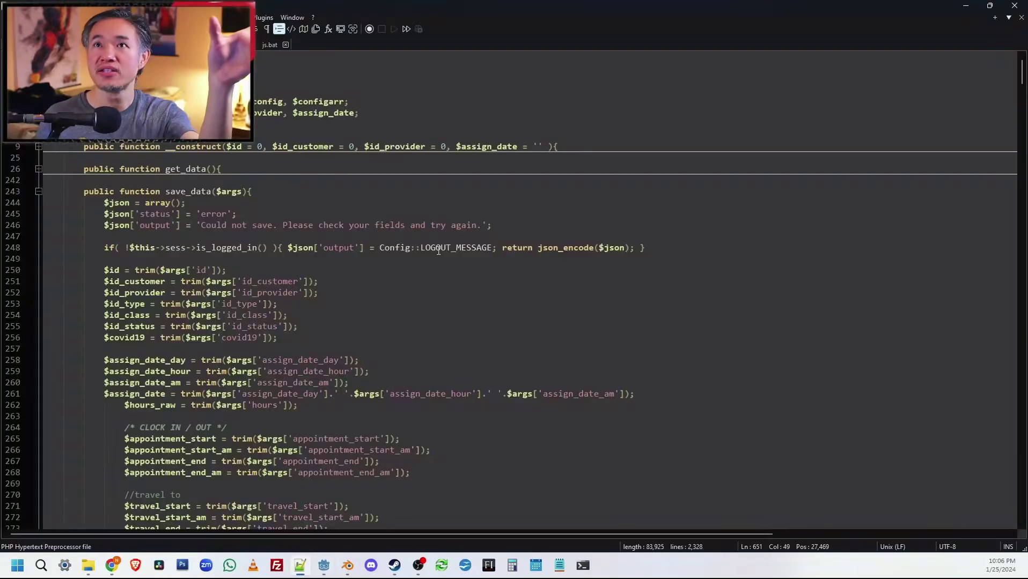
scroll(438, 246, "down", 18)
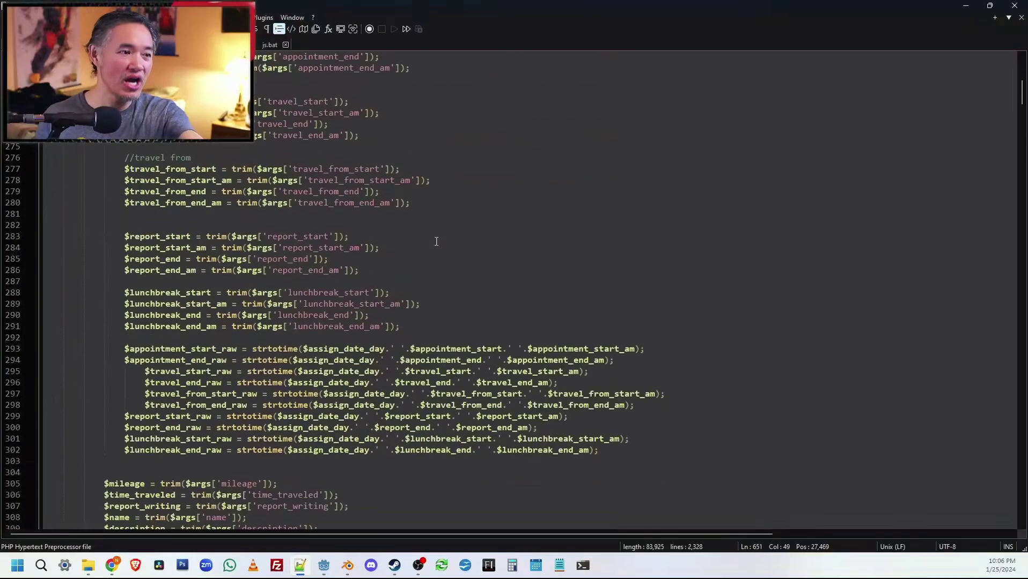
scroll(436, 242, "down", 6)
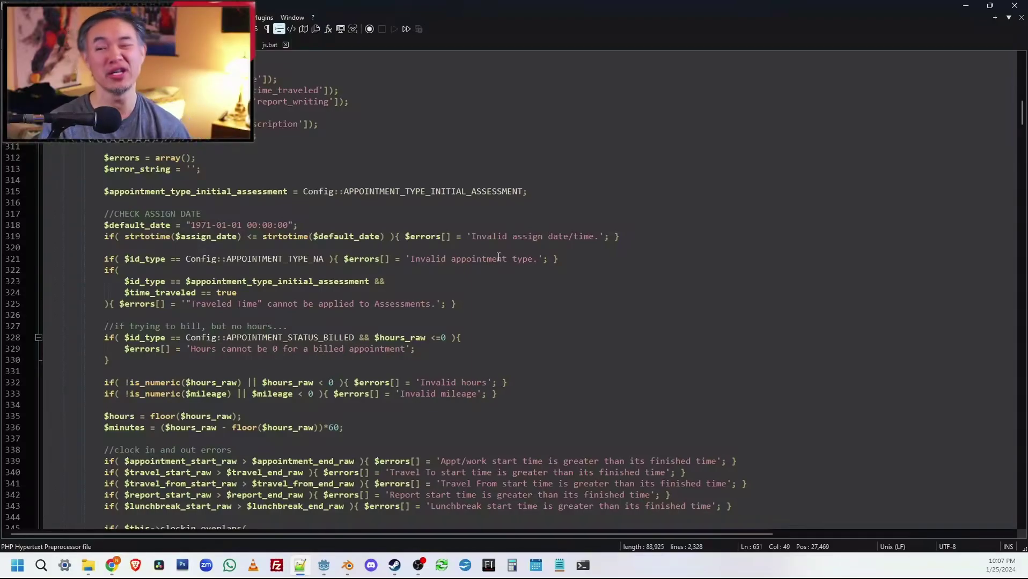
key("alt+Tab")
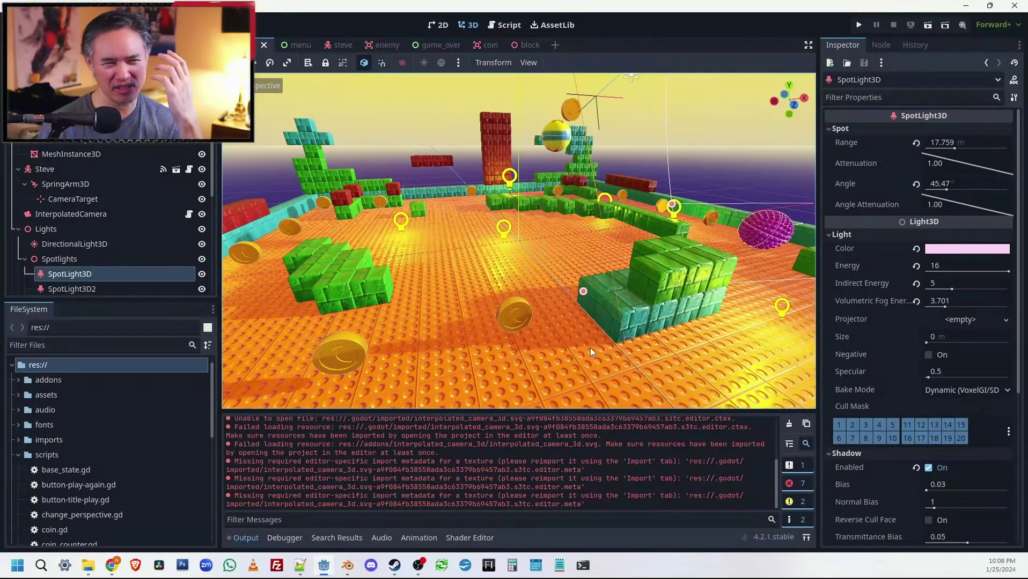
Step: Switch to Chrome showing the NEBULA Game Engine platformer demo
key("alt+Tab")
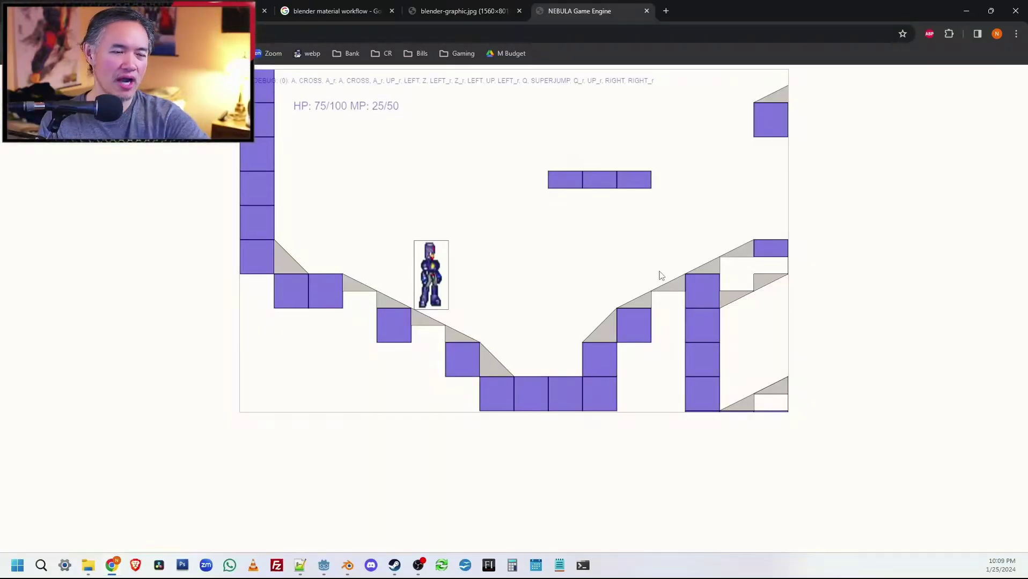
Step: Run the platformer character right, then jump and move left
key("Right")
key("z")
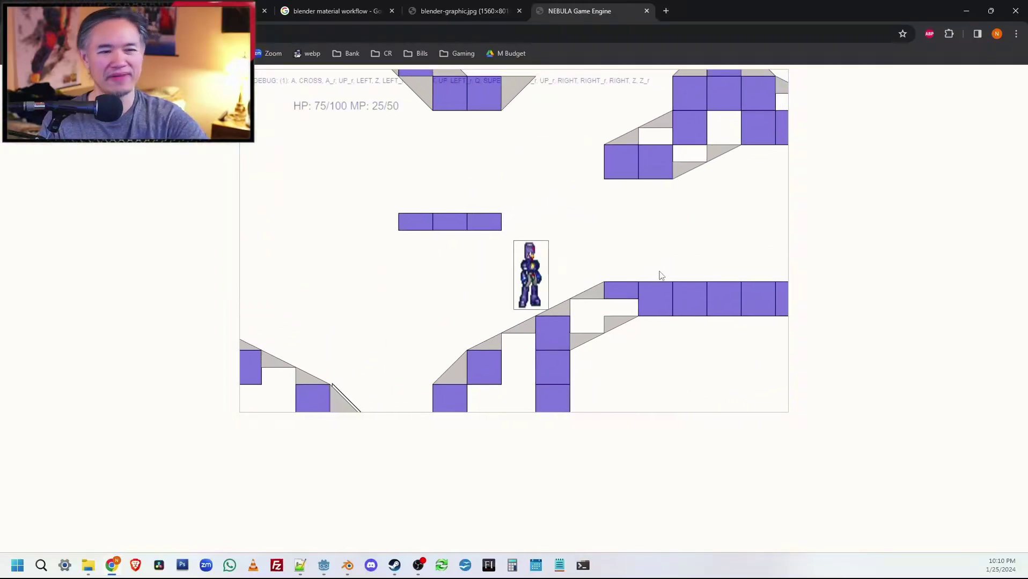
key("Up")
key("z")
key("a")
key("a")
key("a")
key("Left")
key("z")
Step: Make the character super-jump and dash to the right
key("Right")
key("Up")
key("q")
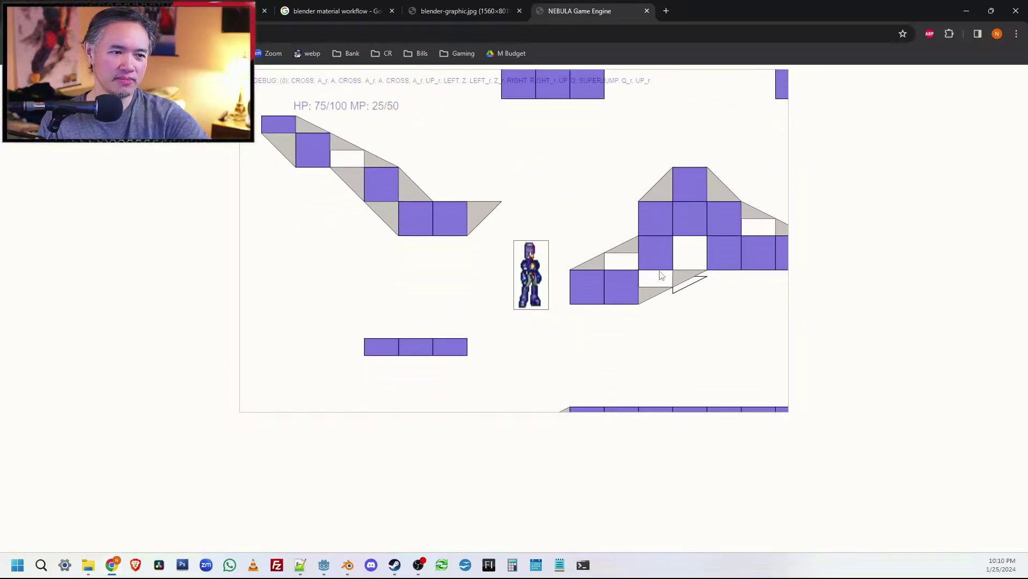
key("Right")
key("x")
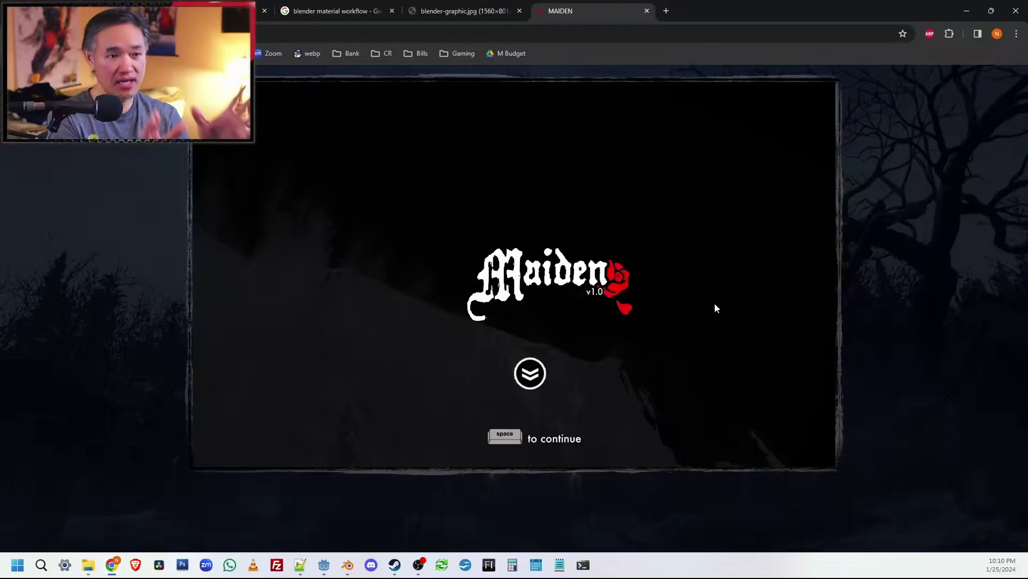
Step: View MAIDEN's credits, go through the title, disclaimer and intro dialog, then open the inventory
key("space")
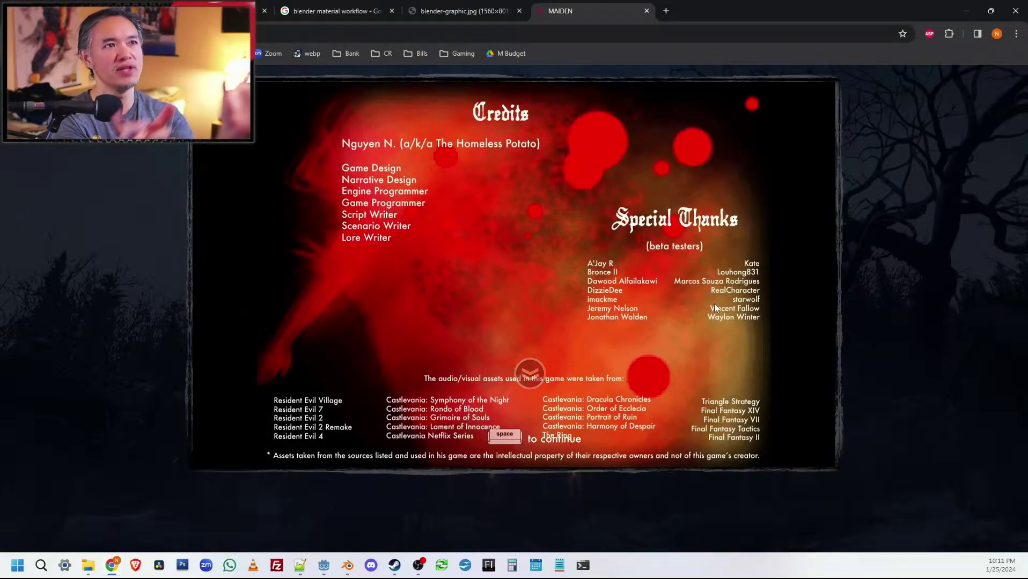
key("space")
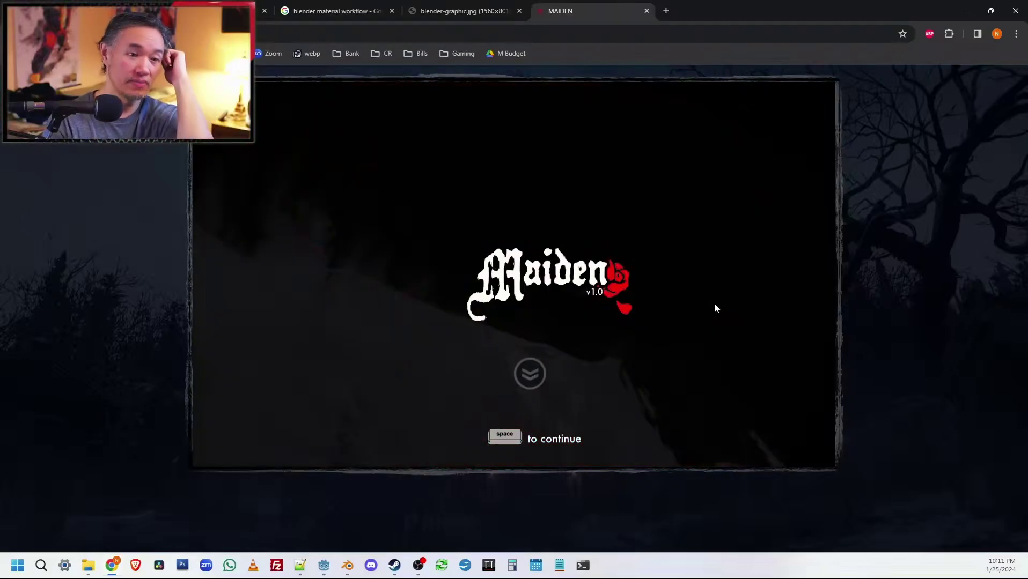
key("space")
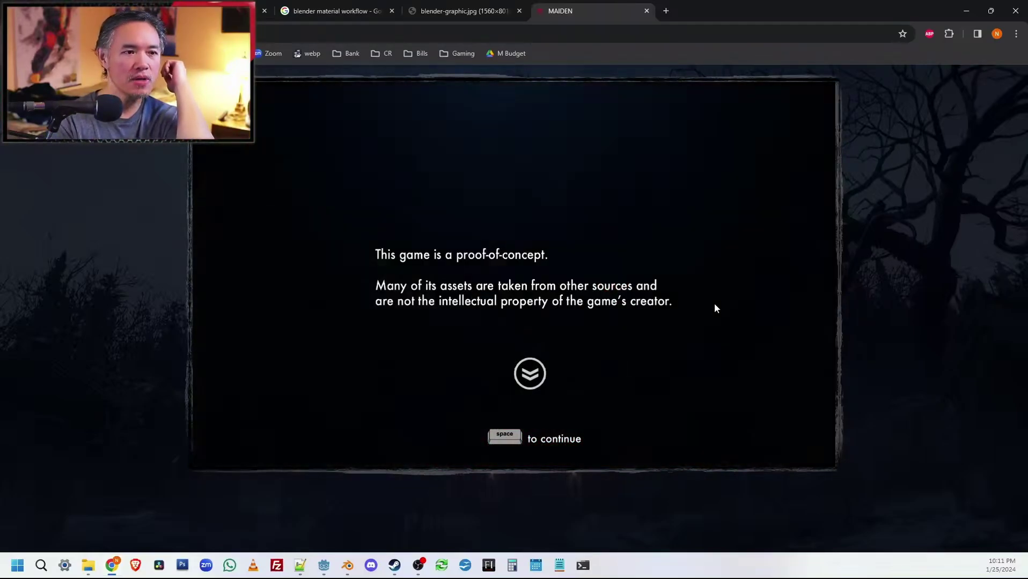
key("space")
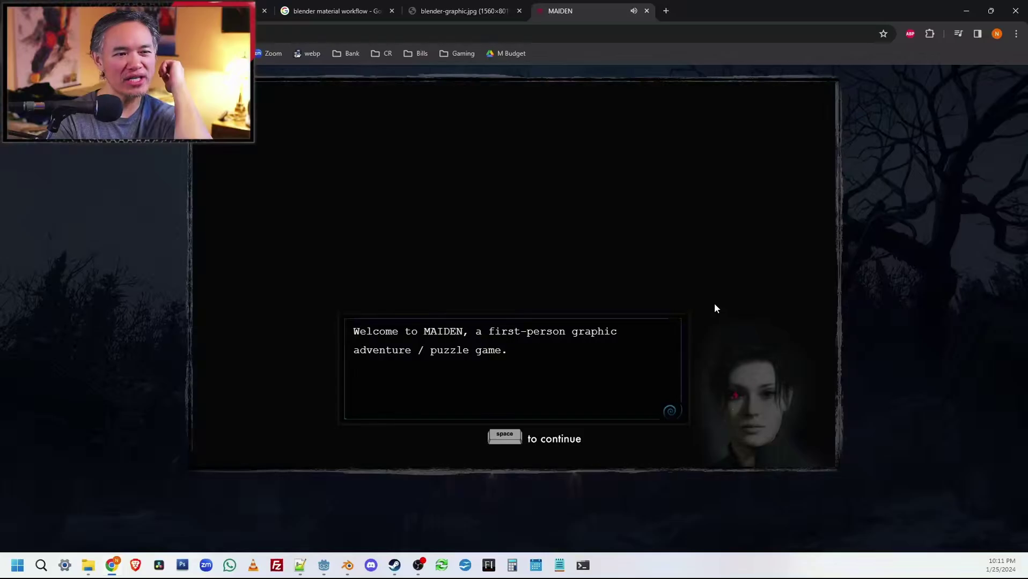
key("space")
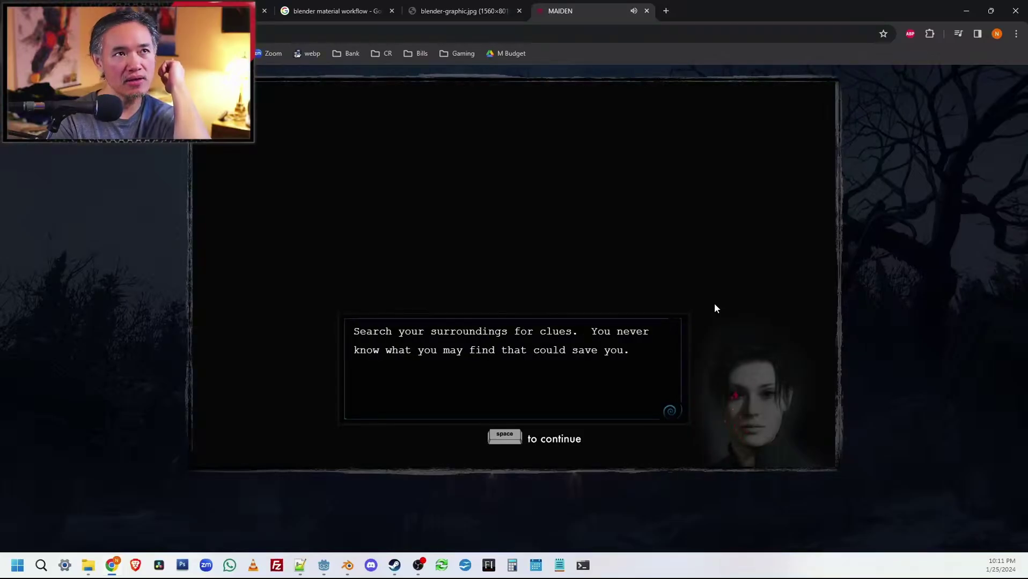
key("space")
key("space")
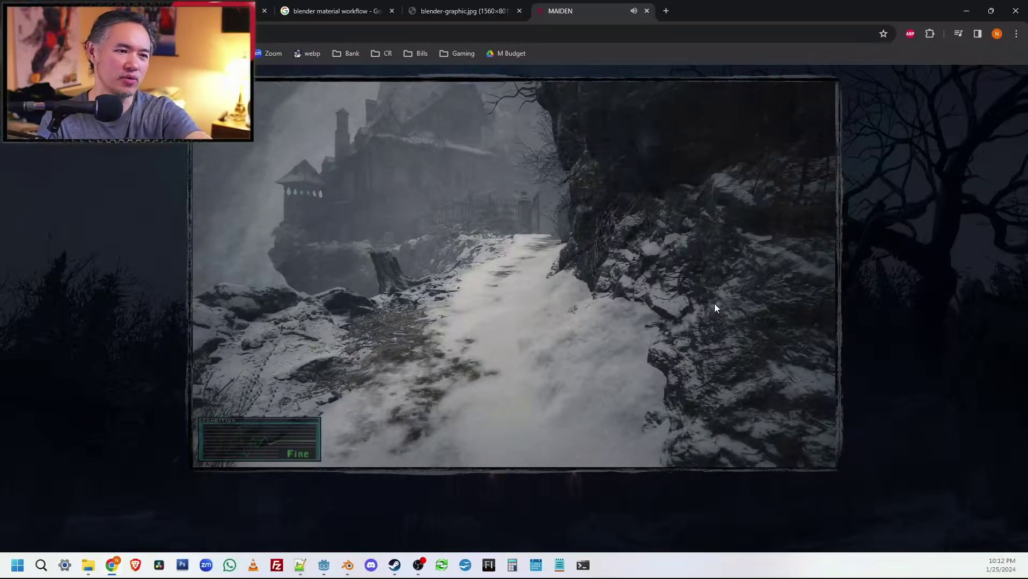
key("Escape")
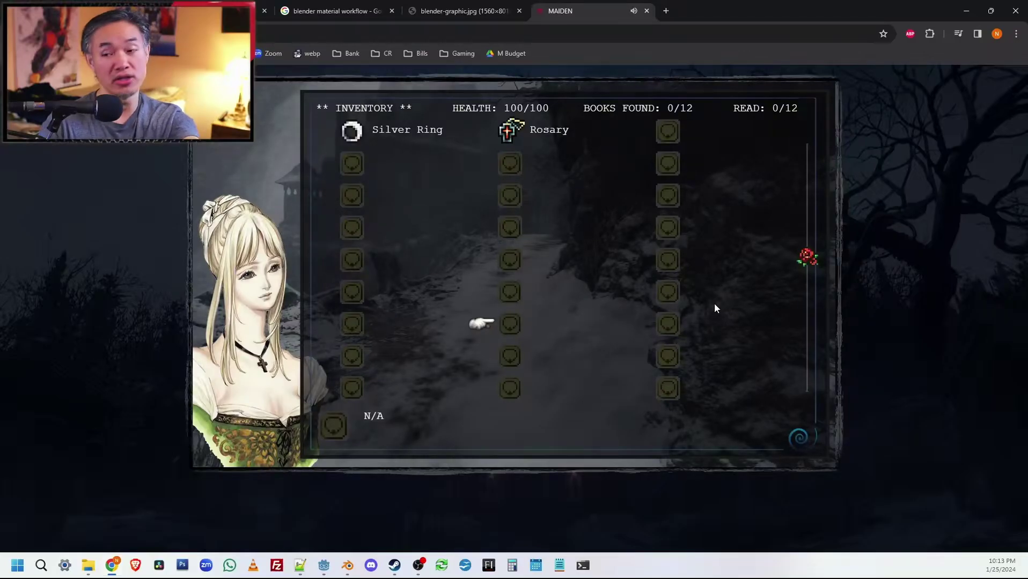
Step: Read the Rosary's description, close the MAIDEN game and return to the Godot editor
key("Up")
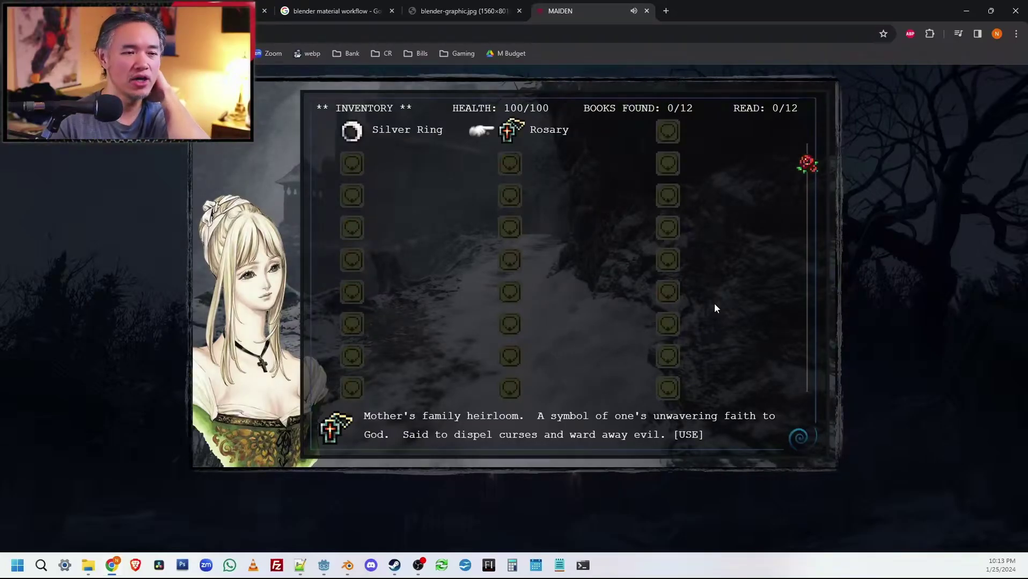
left_click(646, 10)
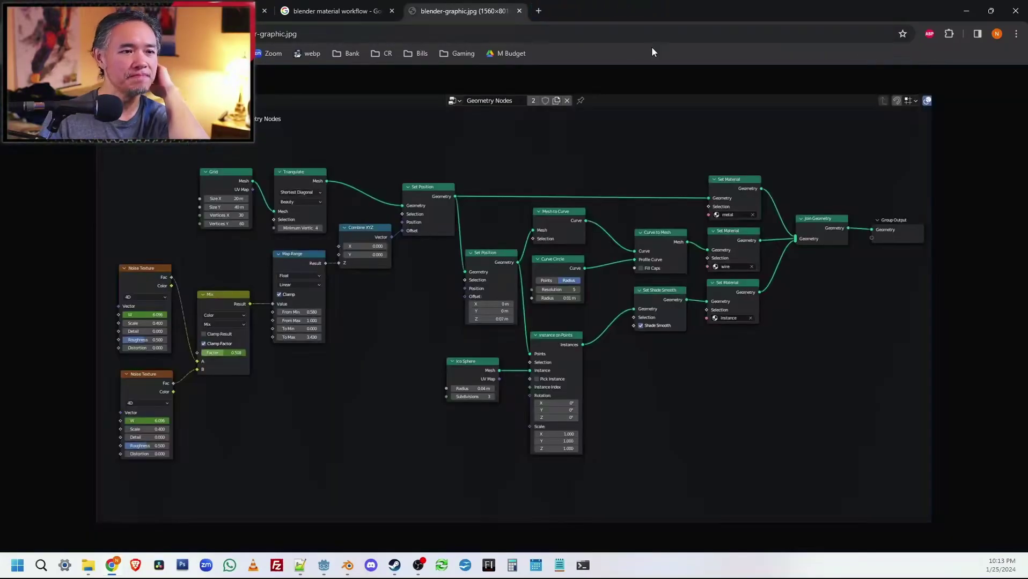
left_click(347, 565)
left_click(327, 571)
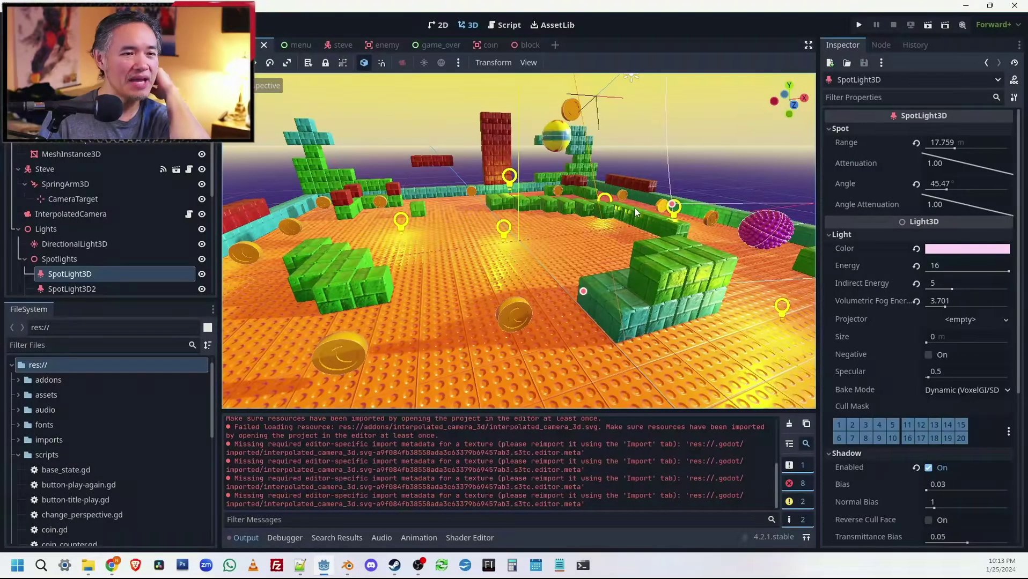
Step: Run the maze game and steer the ball through the maze, collecting five coins
middle_click_drag(646, 207, 543, 243)
key("F5")
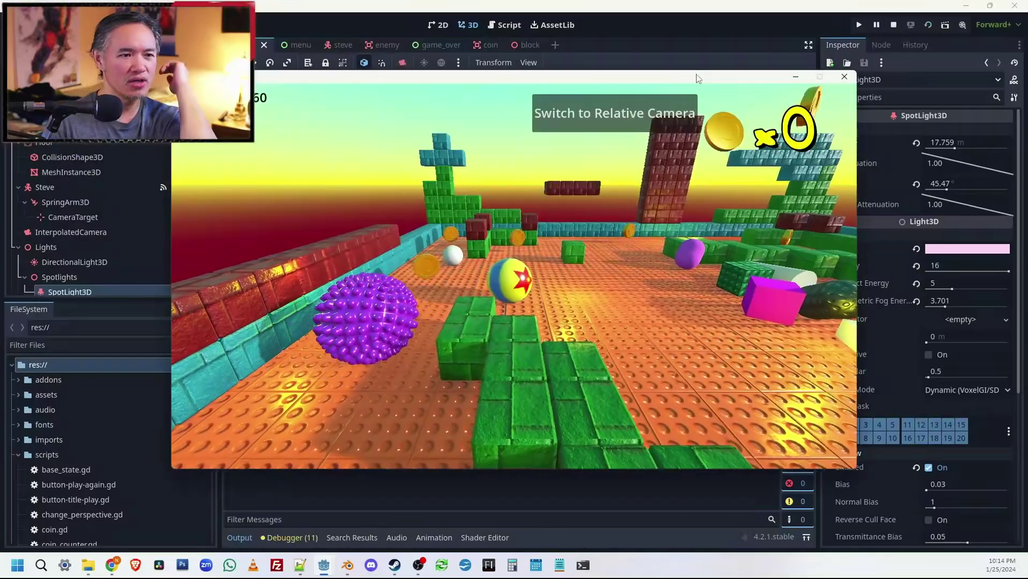
key("w")
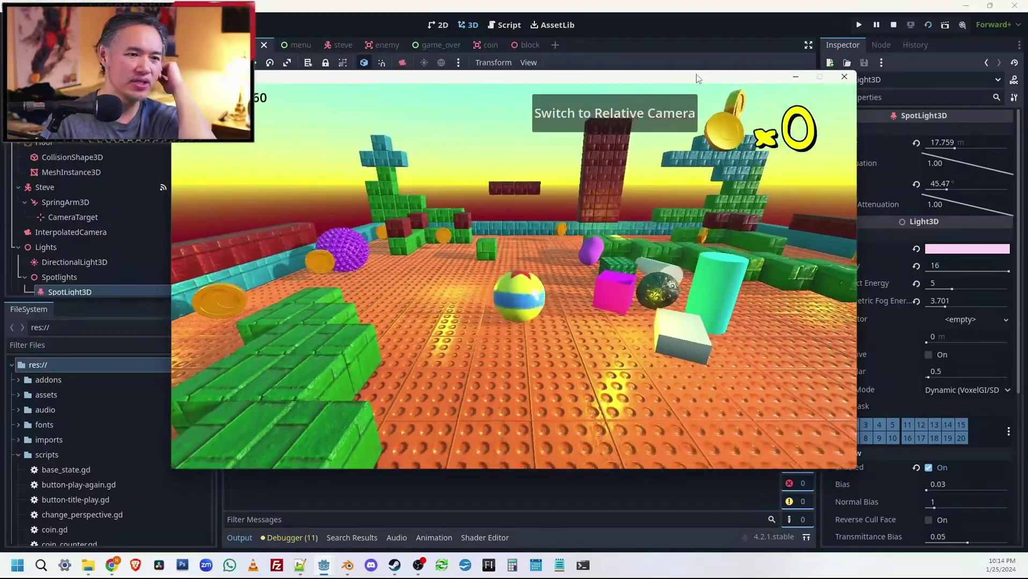
key("w")
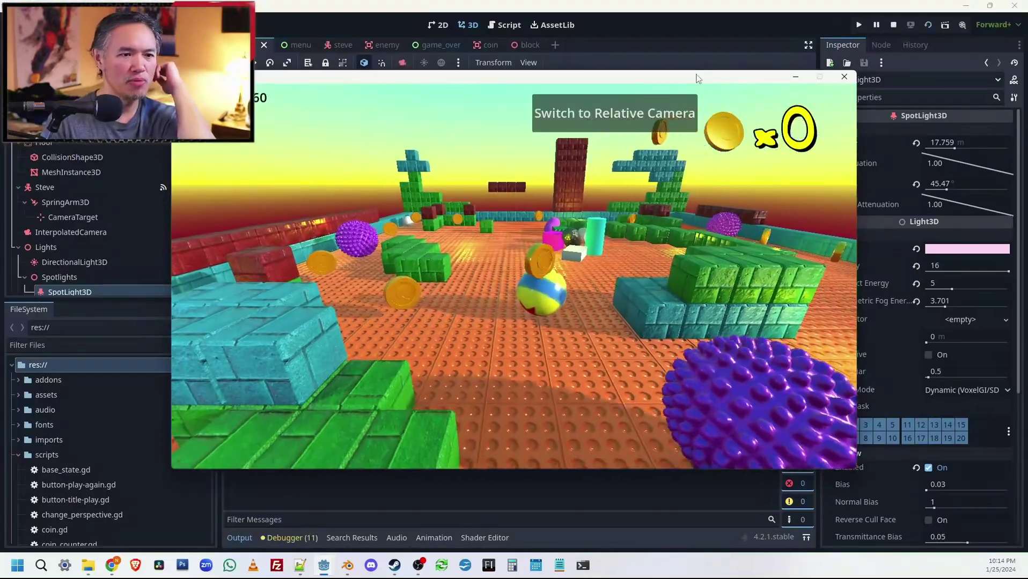
key("w")
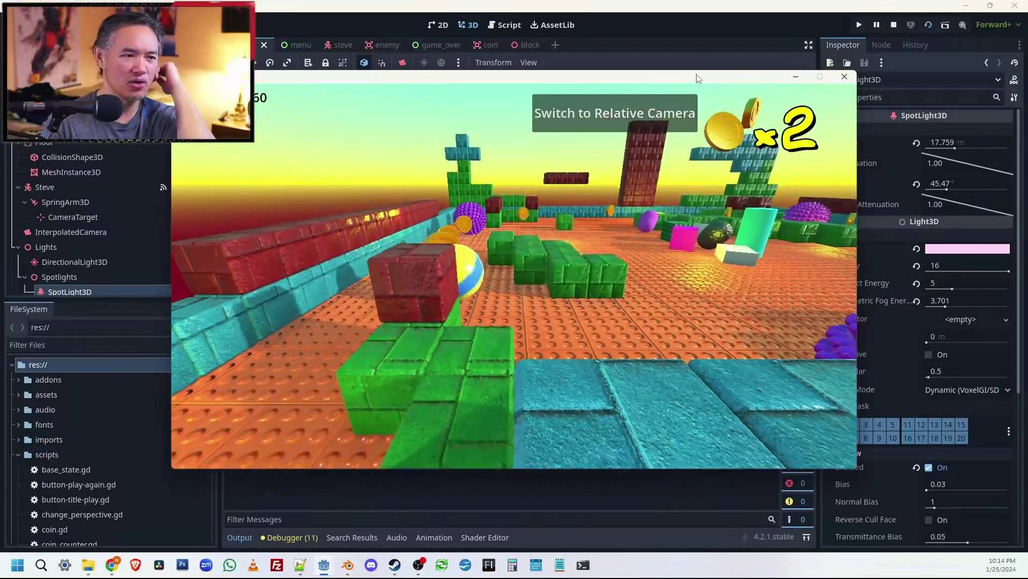
key("w")
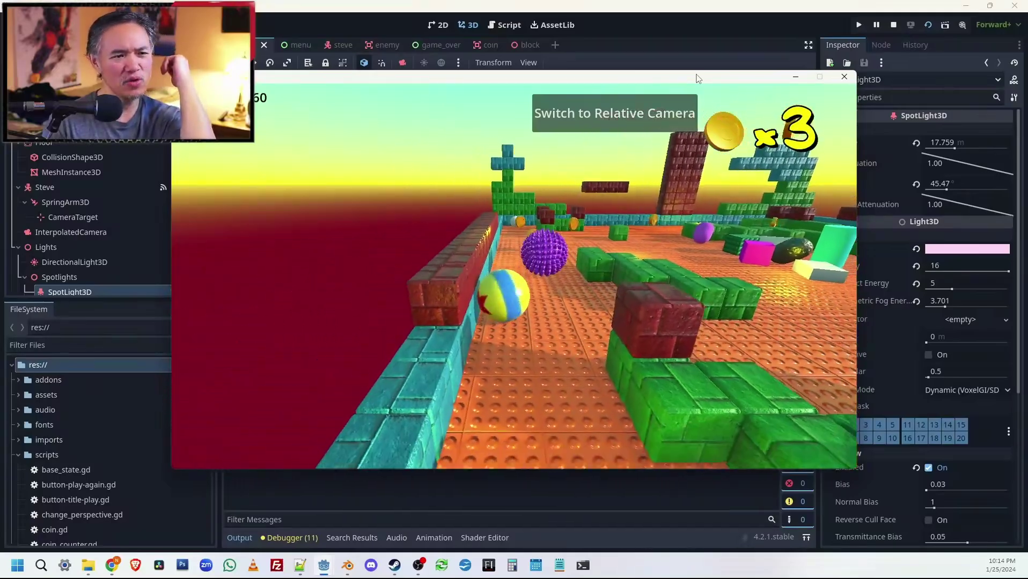
key("w")
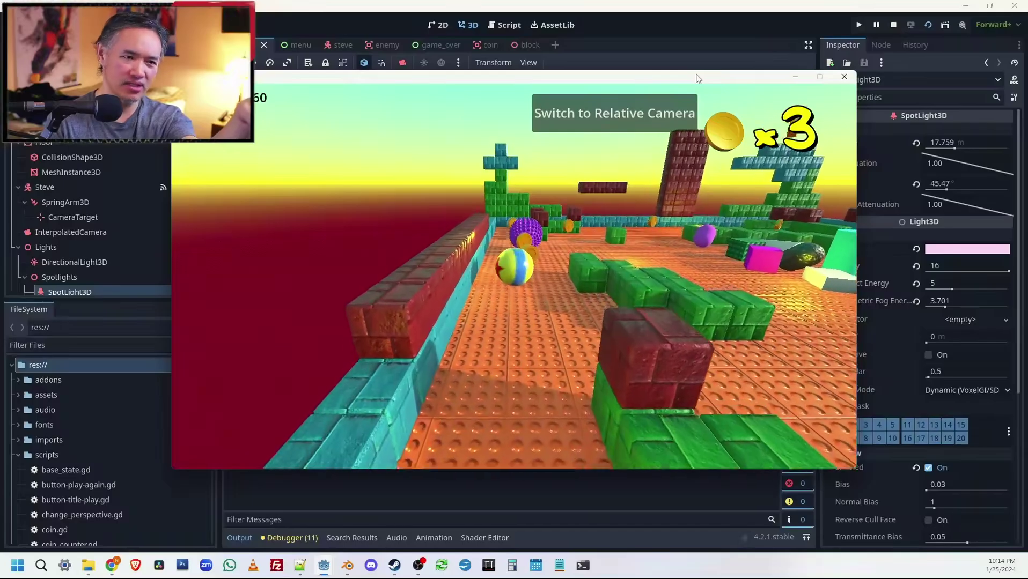
key("w")
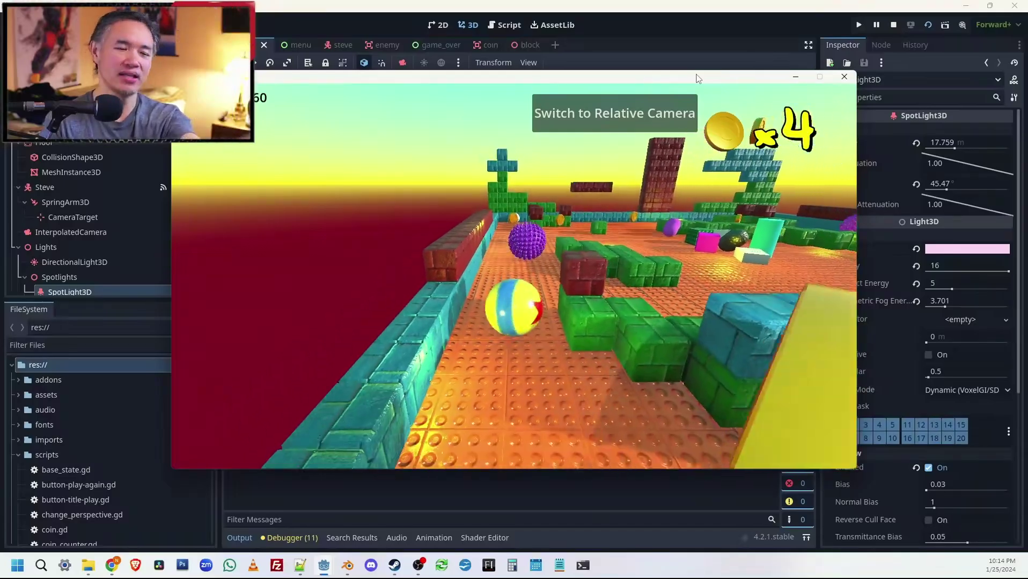
key("a")
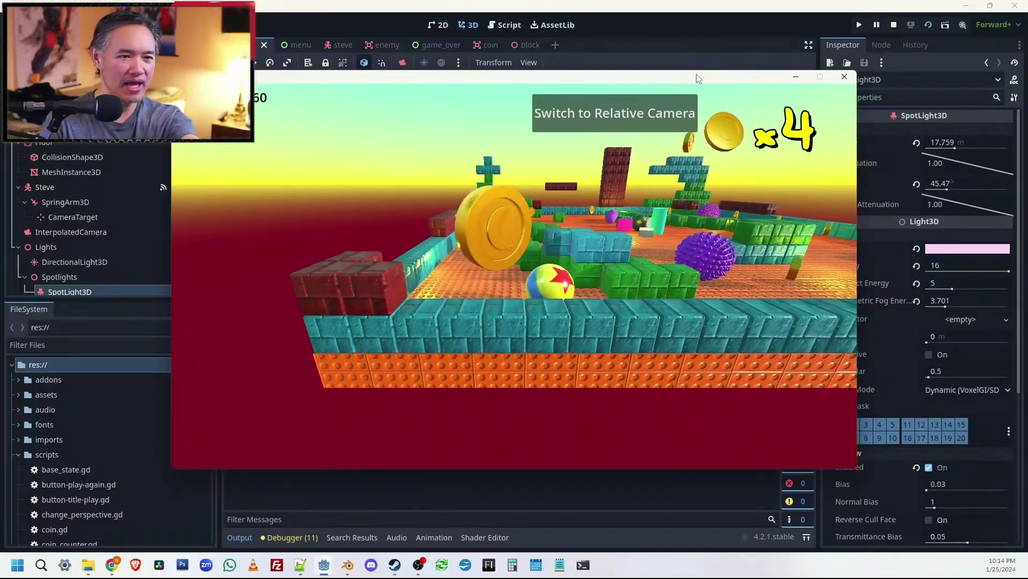
key("d")
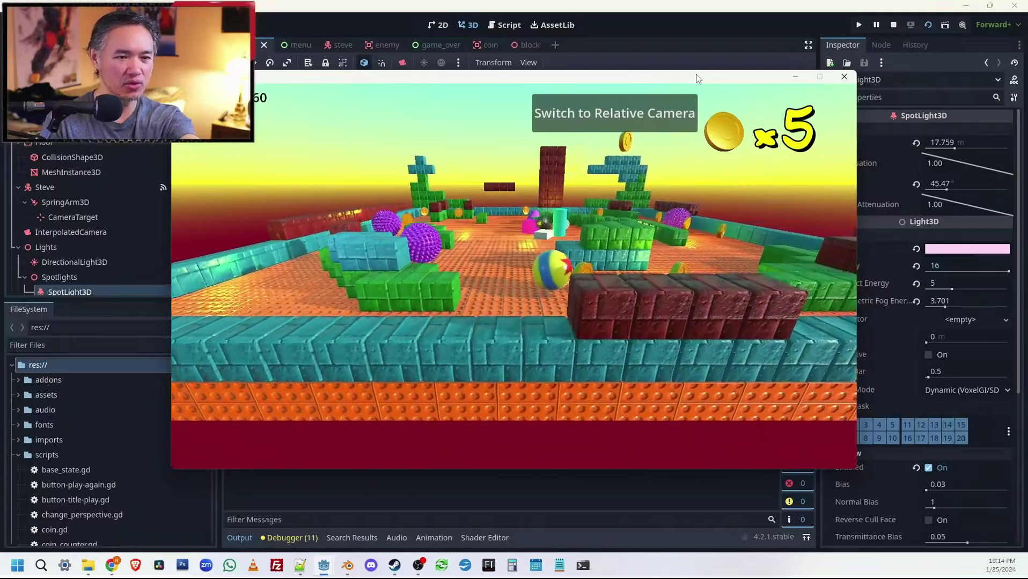
key("d")
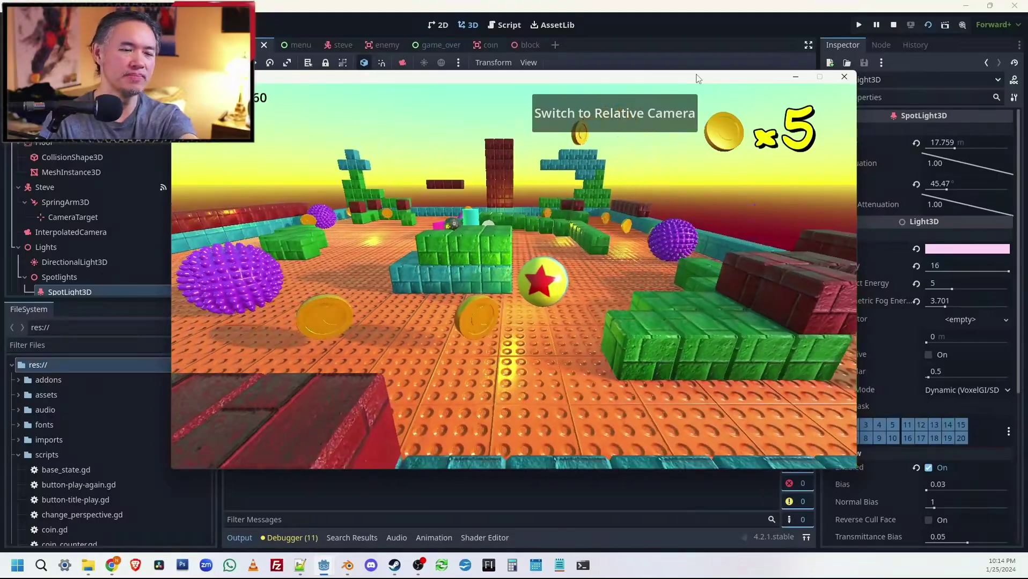
Step: Play with the relative follow camera, then switch the game back to the fixed camera
left_click(648, 112)
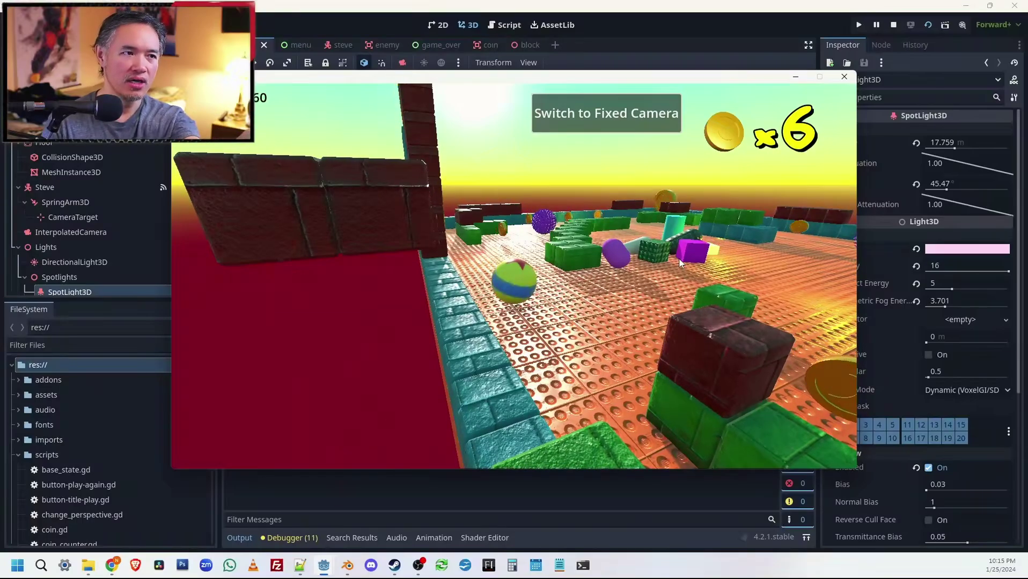
left_click(612, 125)
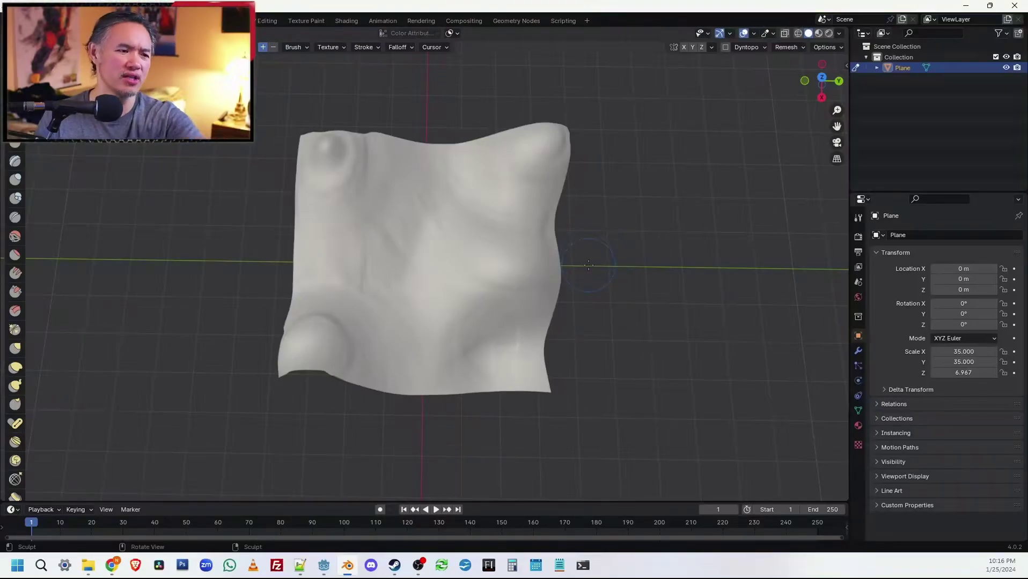
Step: Return from Blender's sculpted Plane to the Godot butterfly.gd script
key("alt+Tab")
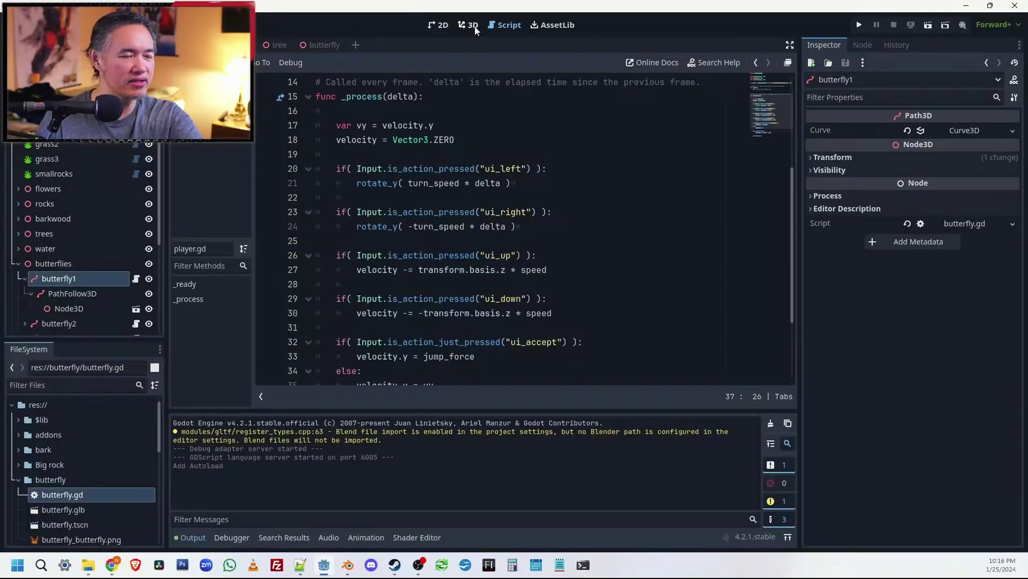
Step: Show the grassy scene in 3D and orbit and zoom around the butterfly1 path and hillside log
left_click(469, 25)
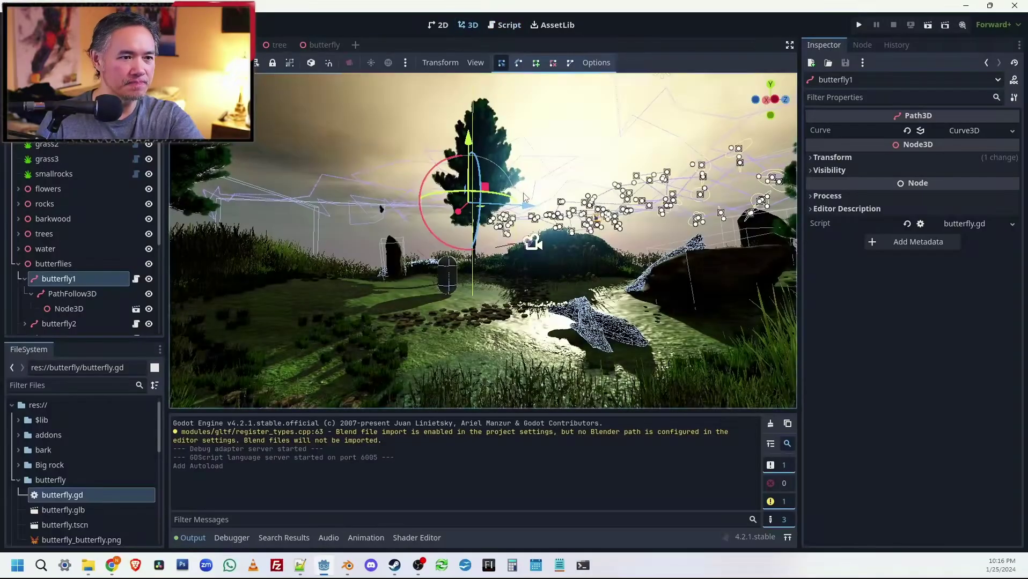
middle_click_drag(543, 224, 465, 240)
scroll(532, 206, "up", 5)
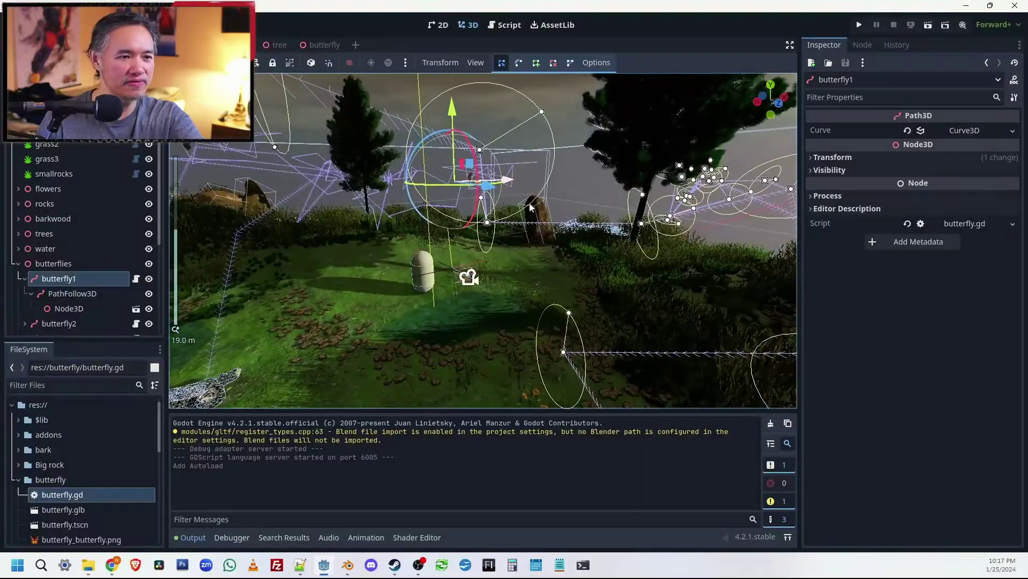
middle_click_drag(579, 202, 464, 212)
Step: Launch the grassy outdoor scene so the capsule player stands by the water with butterflies overhead
key("F6")
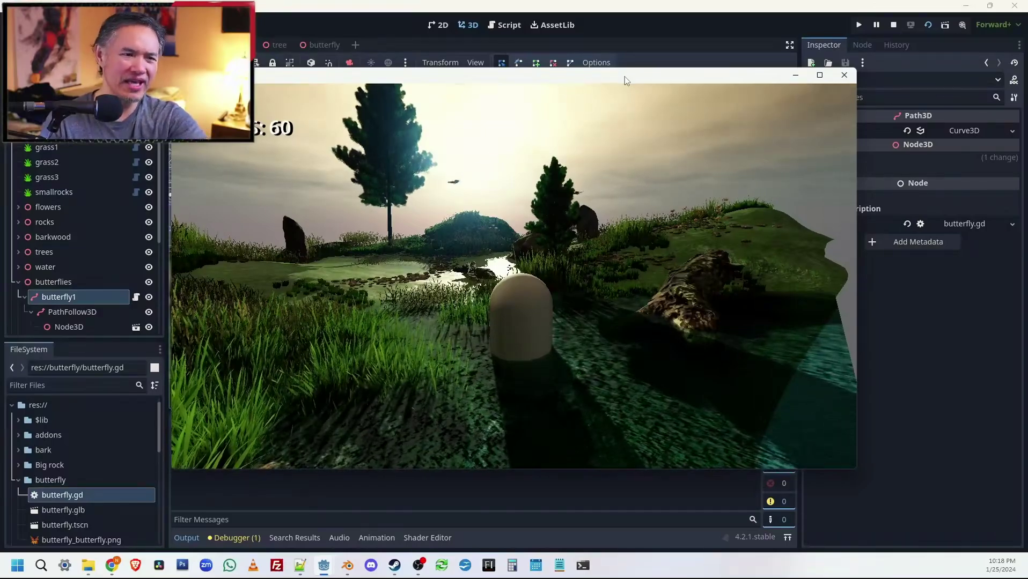
Step: Rotate the camera past the water, trees, sun and rocky hillside, then back to centre the two trees
key("Right")
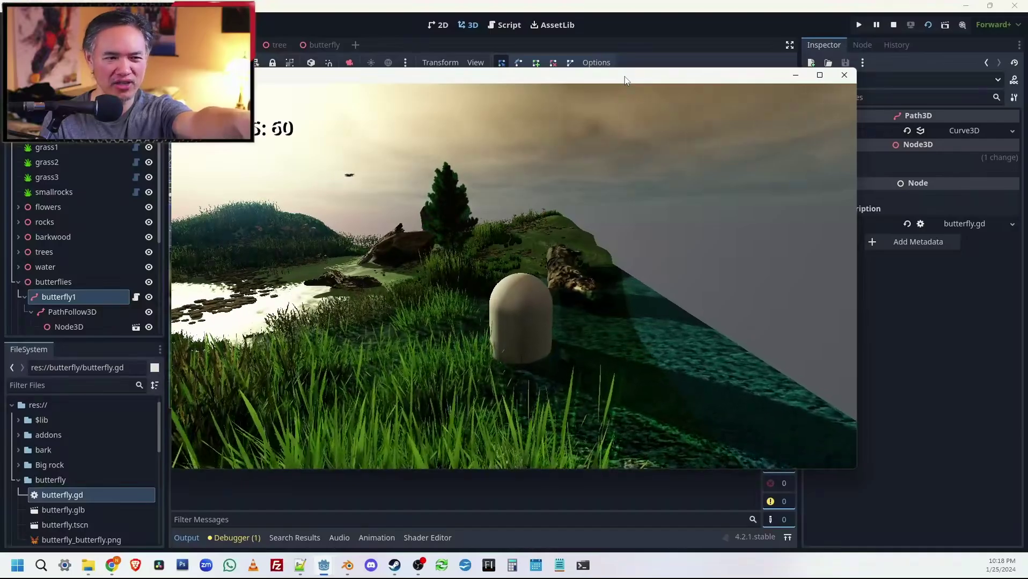
key("Right")
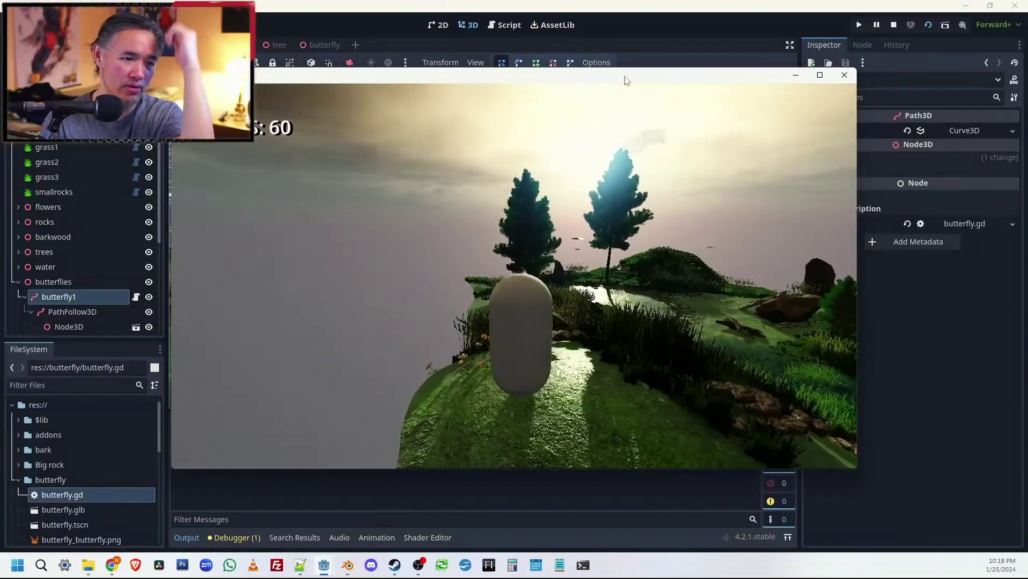
key("Right")
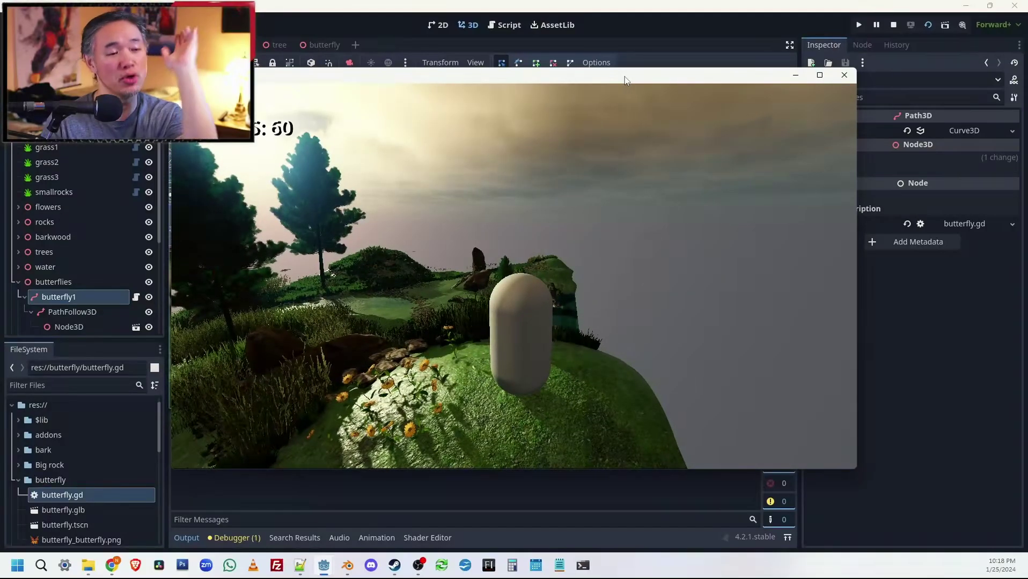
key("Left")
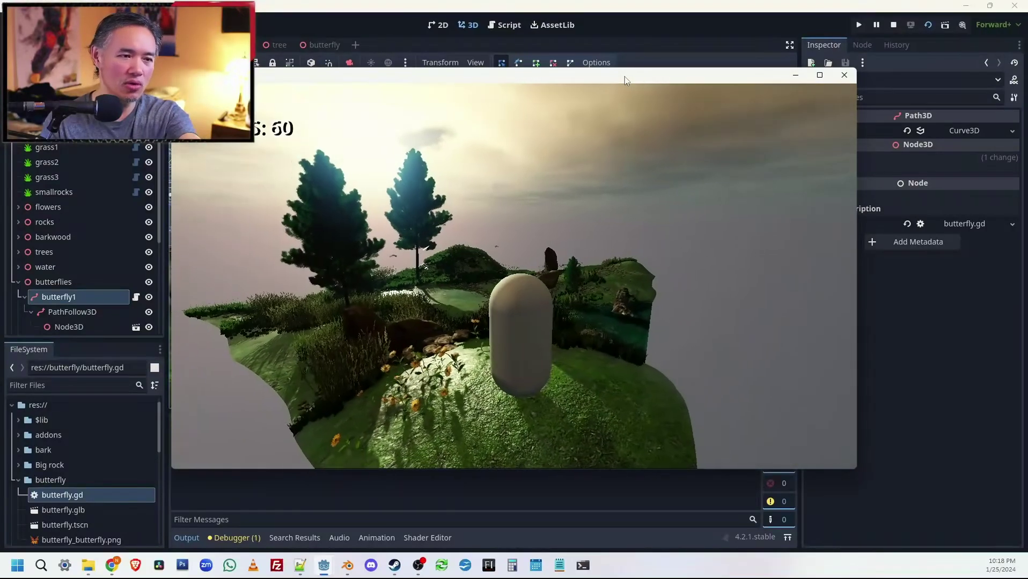